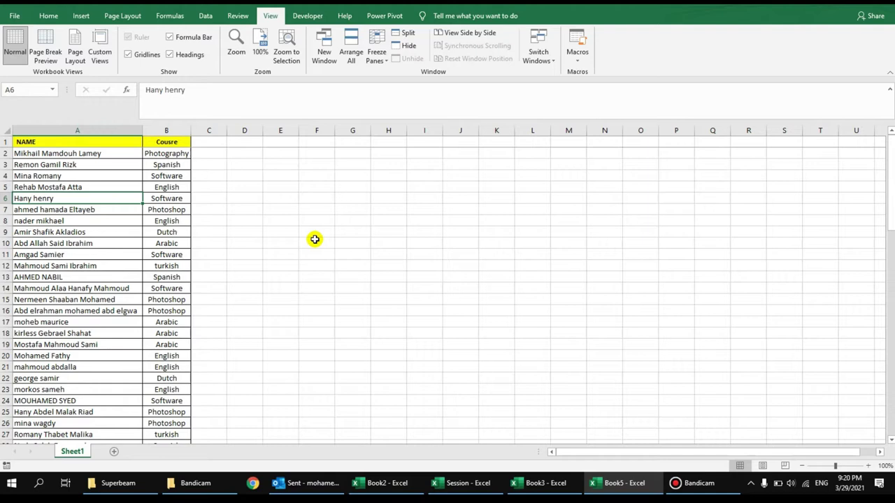
Step: Browse several NAME and Course entries in columns A and B of Sheet1
{"action": "left_click", "coordinate": [78, 154]}
{"action": "left_click", "coordinate": [160, 154]}
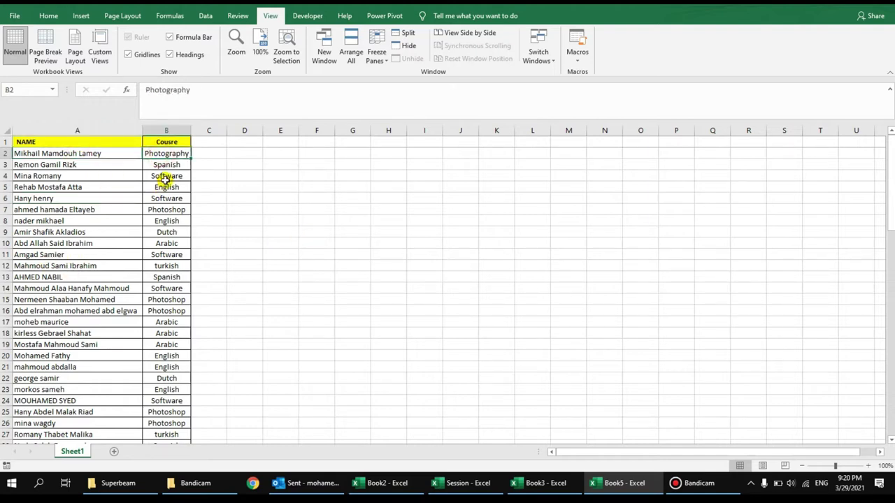
{"action": "left_click", "coordinate": [181, 165]}
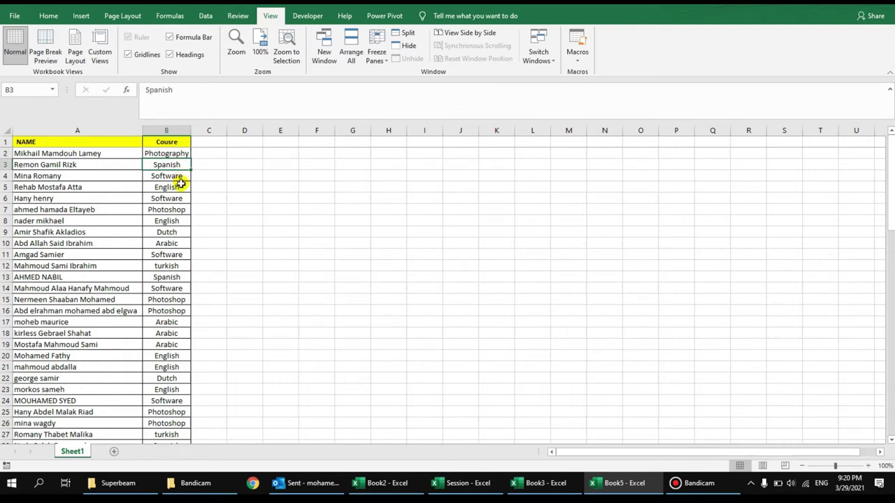
{"action": "left_click", "coordinate": [137, 253]}
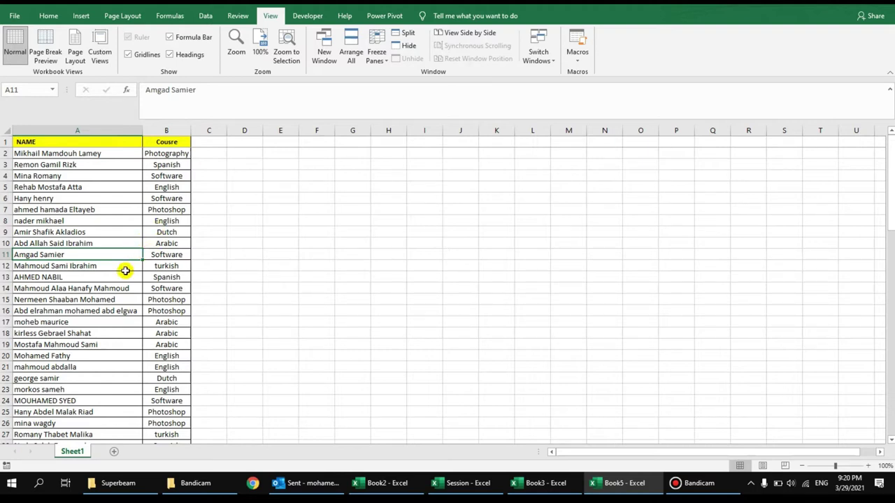
{"action": "left_click", "coordinate": [156, 210]}
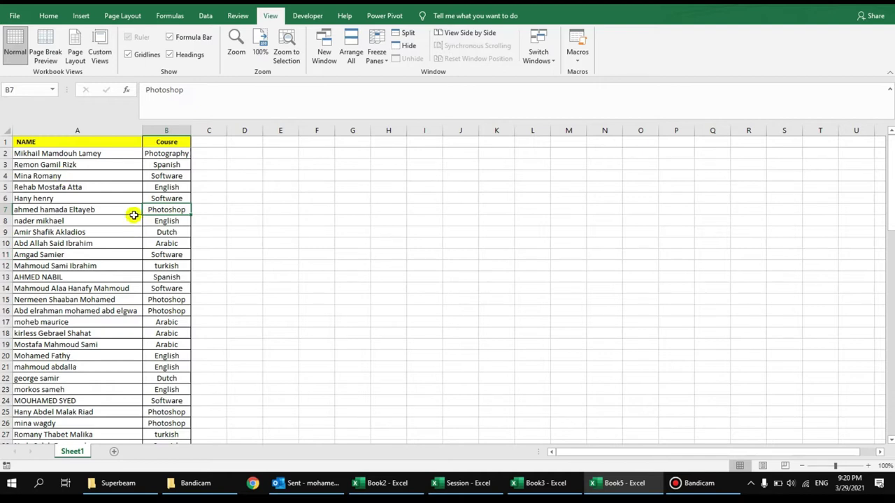
{"action": "left_click", "coordinate": [98, 187]}
{"action": "left_click", "coordinate": [81, 16]}
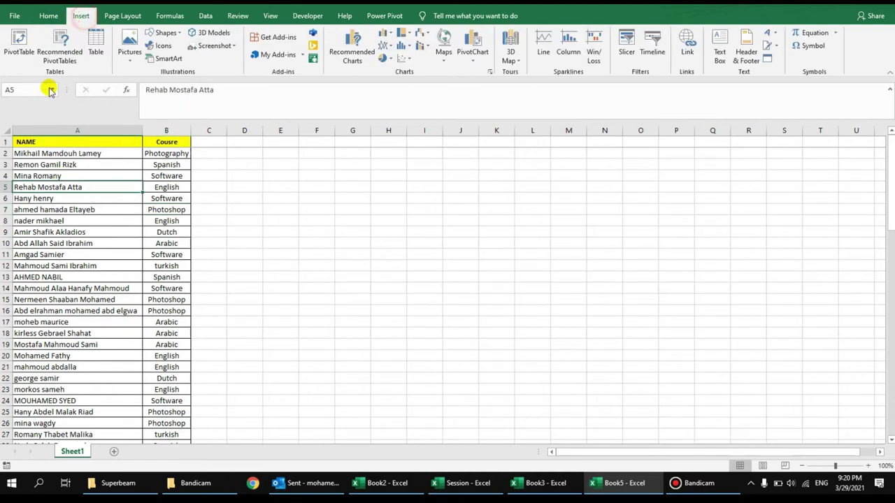
Step: Insert a PivotTable from A1:B82 on the existing worksheet at Sheet1!$F$3
{"action": "left_click", "coordinate": [21, 42]}
{"action": "left_click_drag", "start_coordinate": [386, 147], "coordinate": [441, 135]}
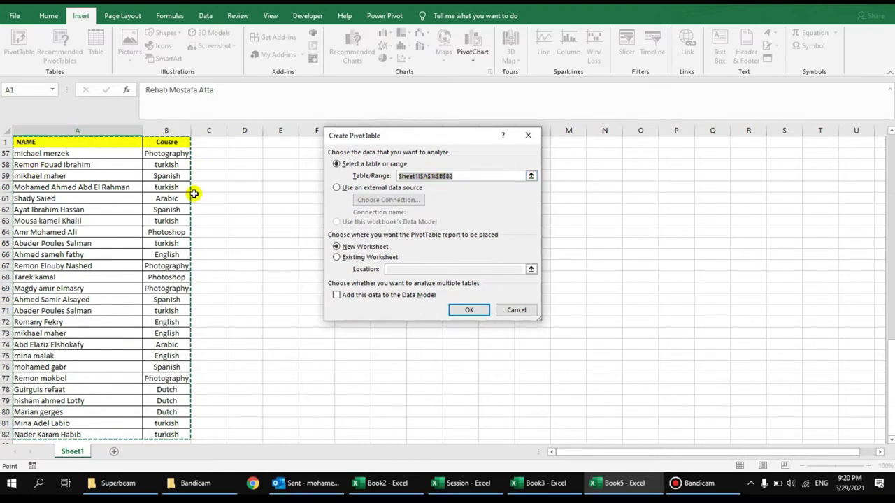
{"action": "scroll", "coordinate": [159, 272], "scroll_direction": "down", "scroll_amount": 6}
{"action": "scroll", "coordinate": [159, 271], "scroll_direction": "up", "scroll_amount": 8}
{"action": "scroll", "coordinate": [158, 271], "scroll_direction": "up", "scroll_amount": 8}
{"action": "scroll", "coordinate": [159, 271], "scroll_direction": "up", "scroll_amount": 8}
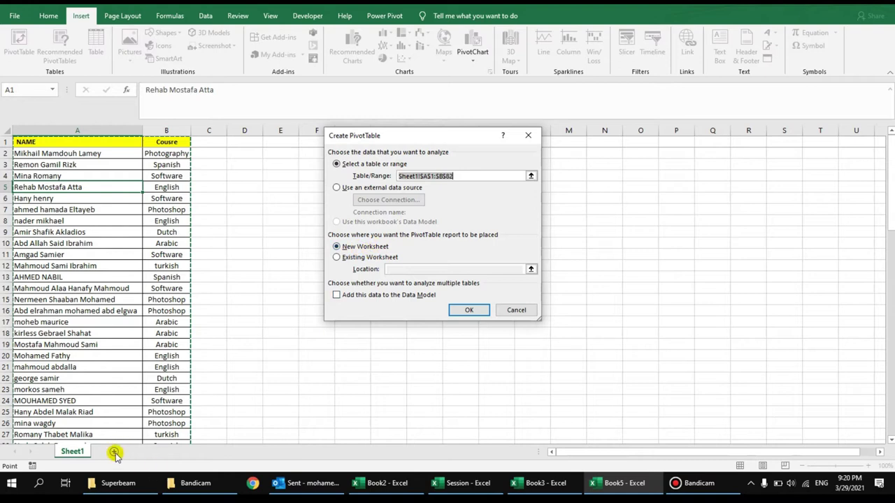
{"action": "left_click", "coordinate": [358, 258]}
{"action": "left_click", "coordinate": [310, 163]}
{"action": "left_click", "coordinate": [470, 311]}
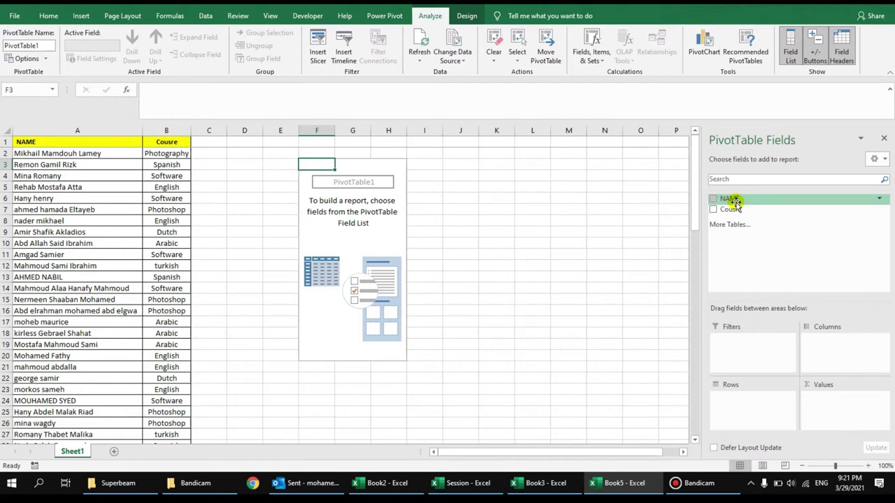
Step: Place NAME in the PivotTable Rows area and Cousre in the Columns area
{"action": "left_click_drag", "start_coordinate": [734, 201], "coordinate": [744, 406]}
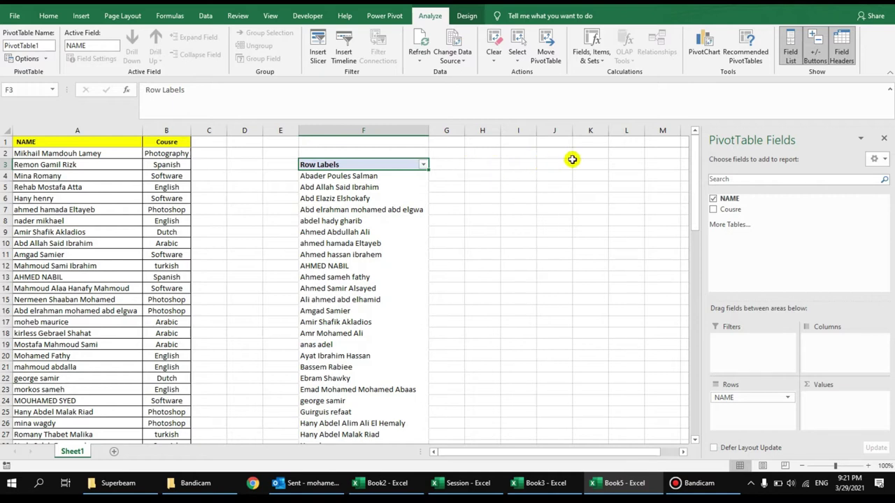
{"action": "left_click_drag", "start_coordinate": [730, 209], "coordinate": [732, 403]}
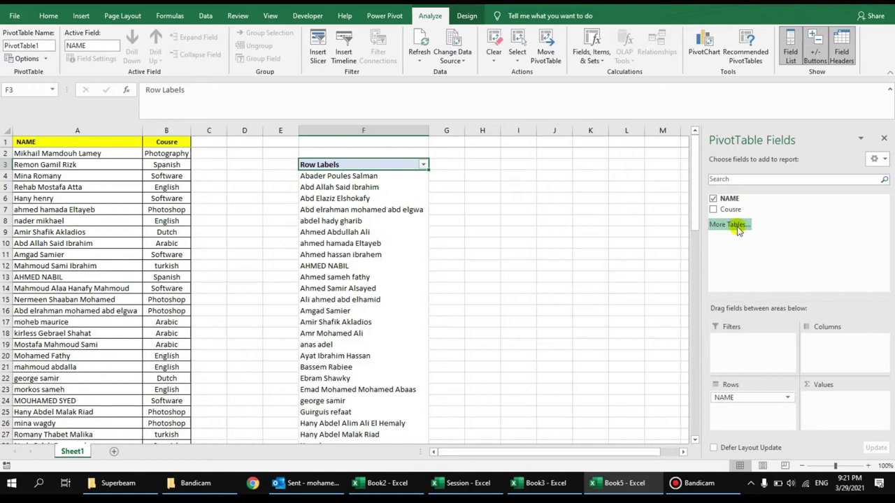
{"action": "left_click_drag", "start_coordinate": [729, 210], "coordinate": [842, 341]}
{"action": "left_click", "coordinate": [607, 259]}
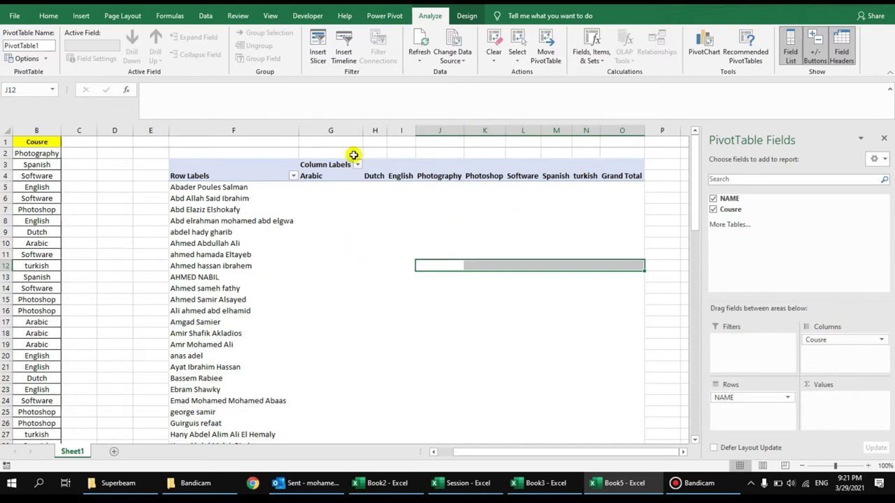
Step: Add Cousre to Values as Count of Cousre and check a row showing 2 under turkish
{"action": "left_click_drag", "start_coordinate": [761, 209], "coordinate": [838, 409]}
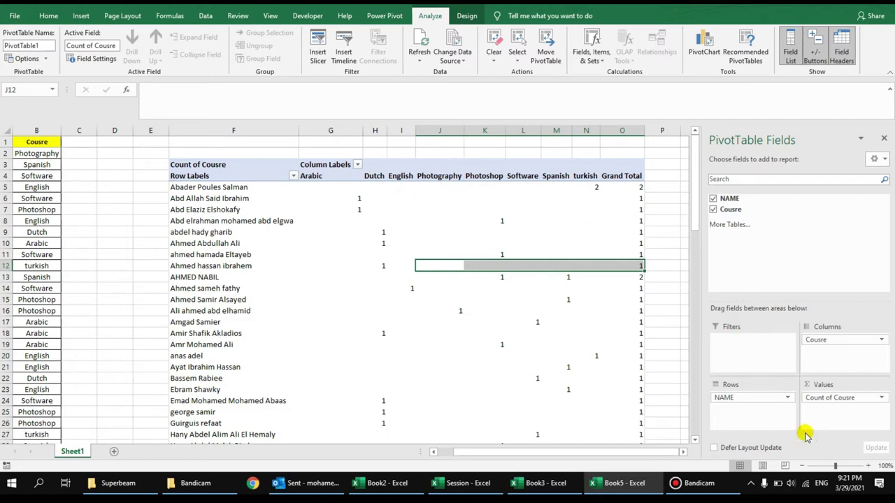
{"action": "left_click_drag", "start_coordinate": [210, 187], "coordinate": [632, 188]}
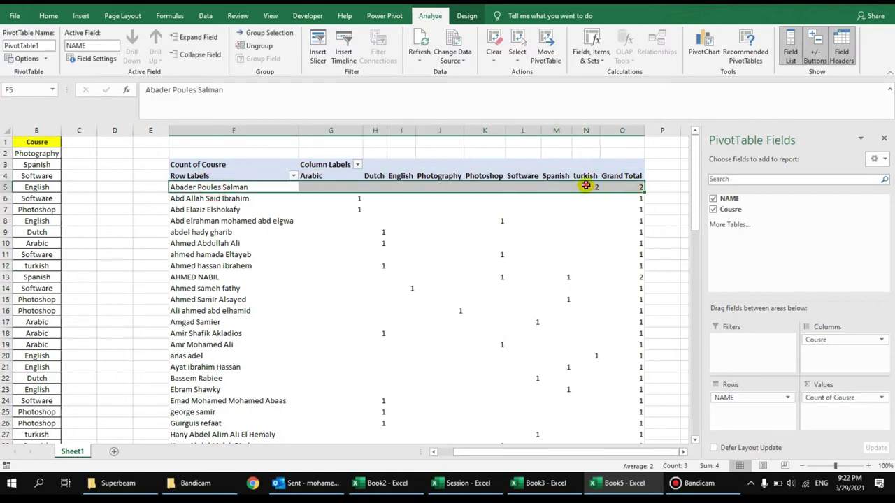
{"action": "left_click", "coordinate": [585, 186]}
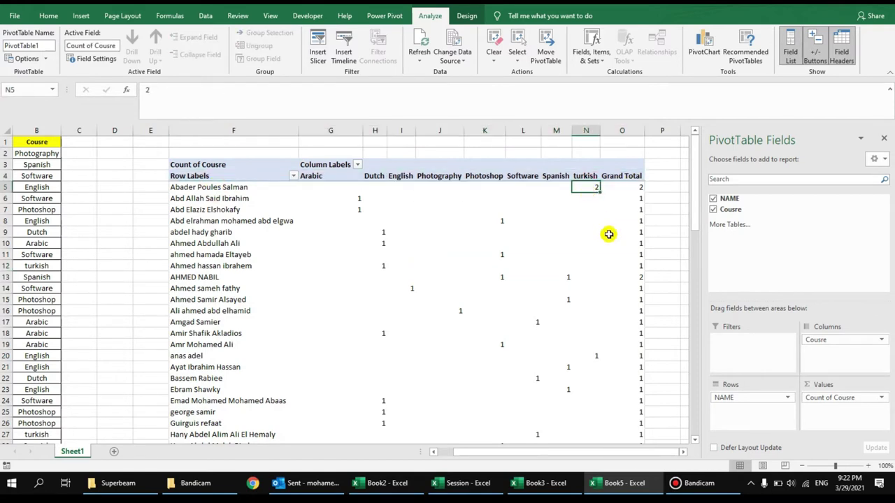
Step: Inspect a student's Grand Total of 2 and their Spanish and Photoshop counts
{"action": "left_click", "coordinate": [641, 278]}
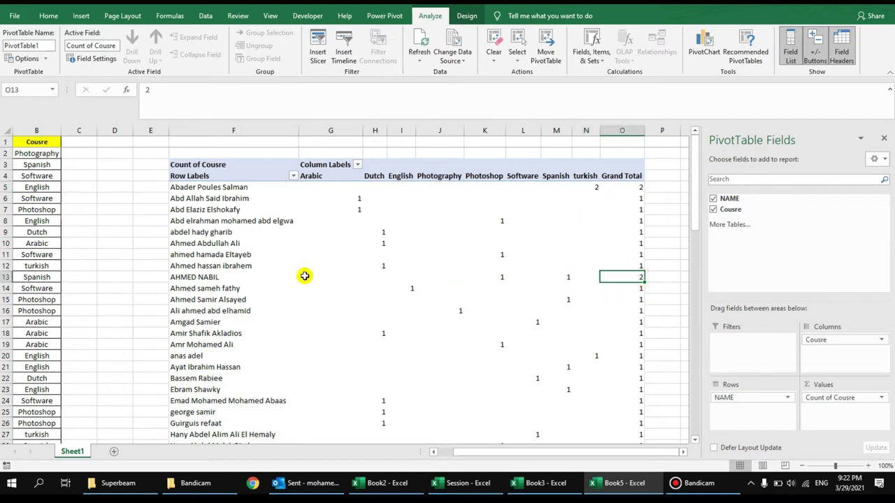
{"action": "left_click", "coordinate": [195, 277]}
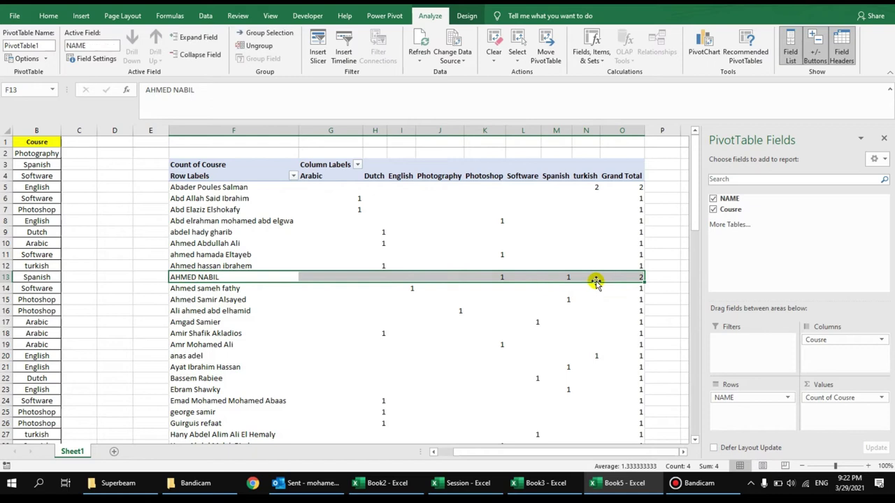
{"action": "left_click", "coordinate": [566, 277]}
{"action": "left_click_drag", "start_coordinate": [567, 277], "coordinate": [564, 205]}
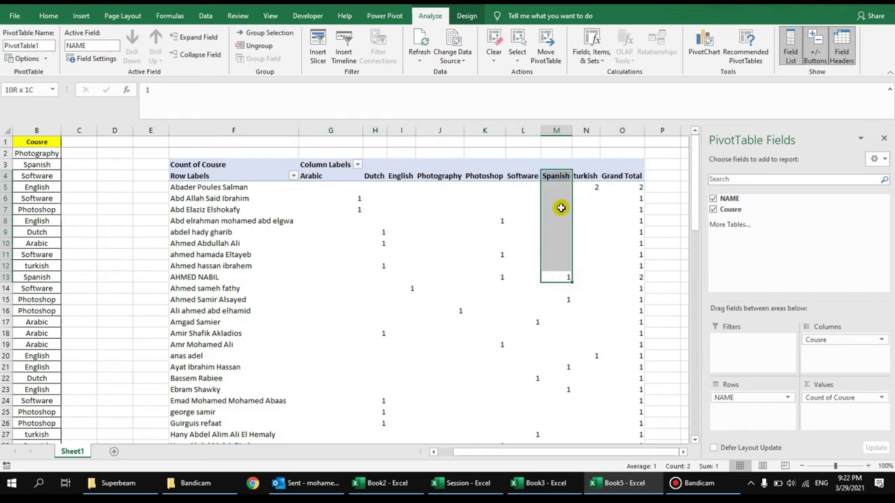
{"action": "mouse_move", "coordinate": [497, 278]}
{"action": "left_mouse_down"}
{"action": "mouse_move", "coordinate": [506, 213]}
{"action": "mouse_move", "coordinate": [494, 175]}
{"action": "left_mouse_up"}
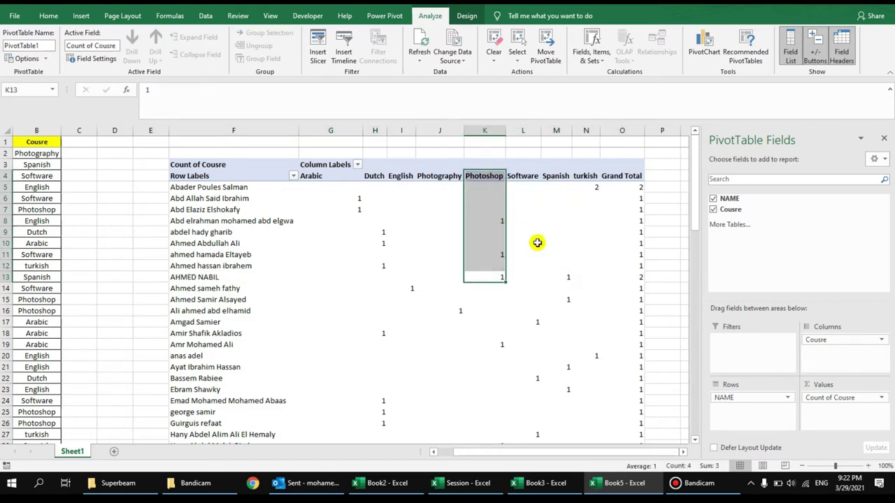
{"action": "scroll", "coordinate": [647, 305], "scroll_direction": "down", "scroll_amount": 2}
{"action": "scroll", "coordinate": [646, 305], "scroll_direction": "down", "scroll_amount": 3}
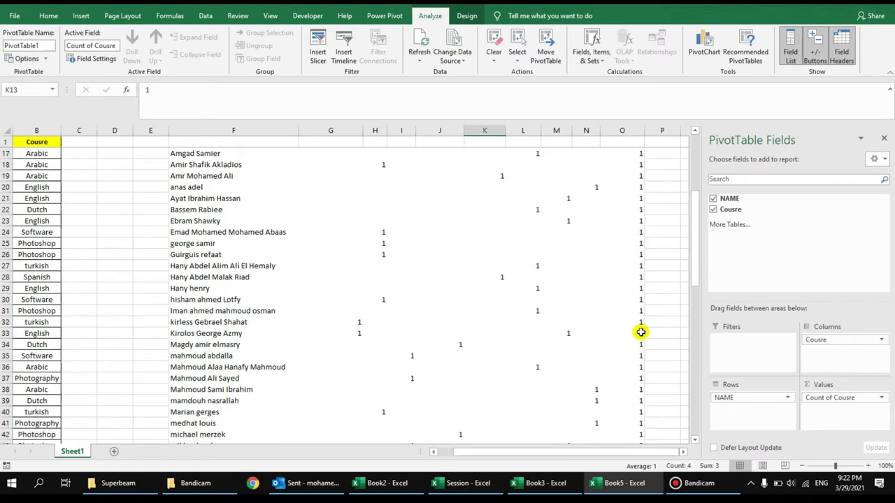
{"action": "left_click_drag", "start_coordinate": [641, 334], "coordinate": [344, 336]}
{"action": "mouse_move", "coordinate": [568, 333]}
{"action": "left_mouse_down"}
{"action": "mouse_move", "coordinate": [555, 189]}
{"action": "mouse_move", "coordinate": [370, 339]}
{"action": "mouse_move", "coordinate": [342, 141]}
{"action": "mouse_move", "coordinate": [343, 186]}
{"action": "left_mouse_up"}
Step: Sort the PivotTable rows by Grand Total, largest to smallest
{"action": "left_click", "coordinate": [636, 196]}
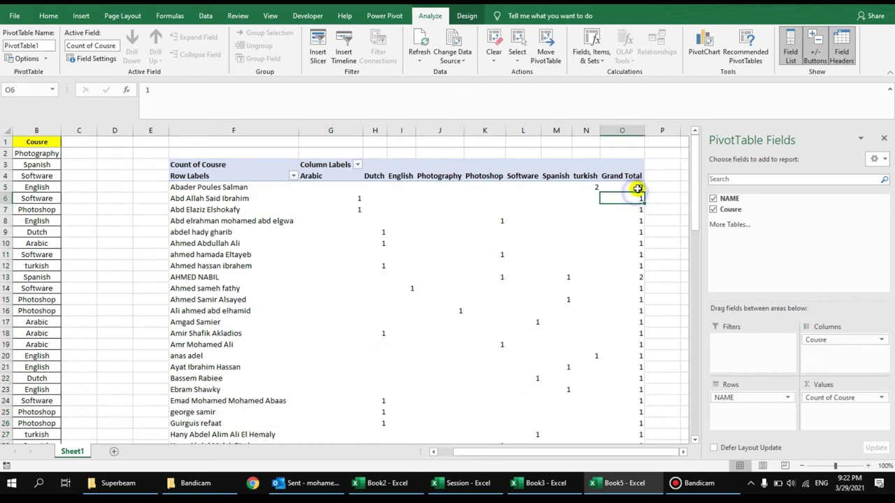
{"action": "right_click", "coordinate": [637, 188]}
{"action": "mouse_move", "coordinate": [677, 250]}
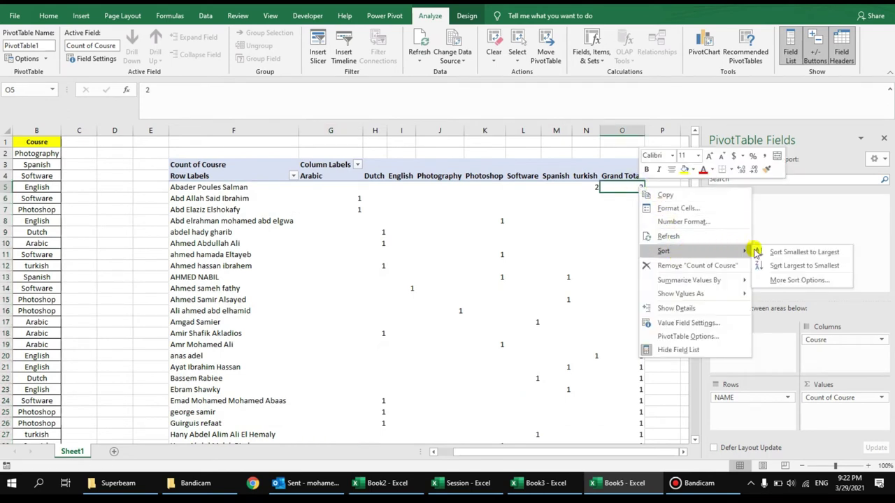
{"action": "left_click", "coordinate": [803, 265]}
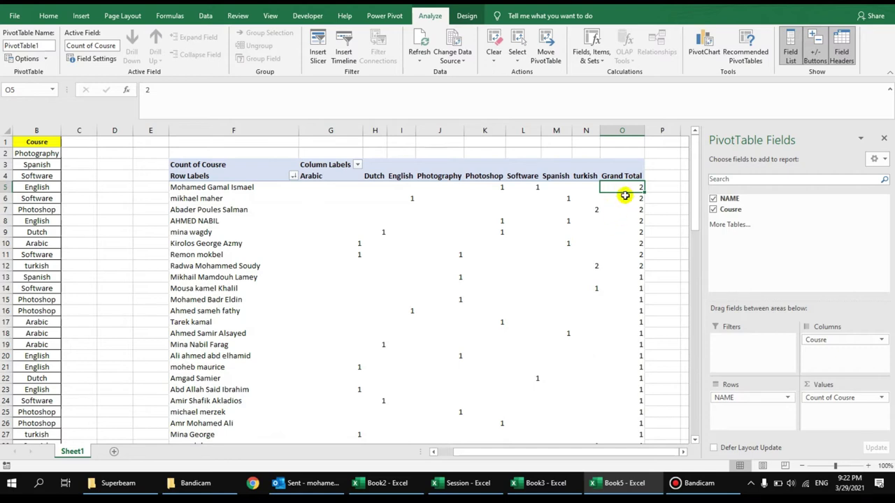
{"action": "right_click", "coordinate": [631, 201]}
{"action": "mouse_move", "coordinate": [716, 268]}
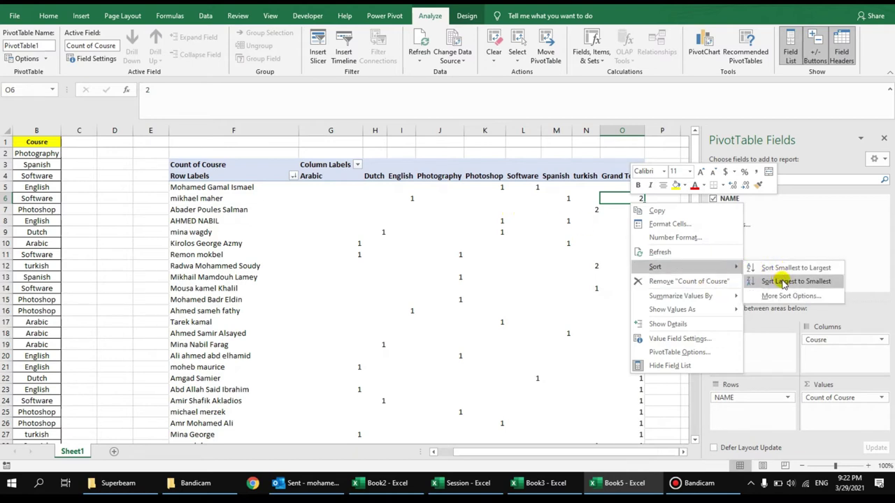
{"action": "left_click", "coordinate": [541, 189]}
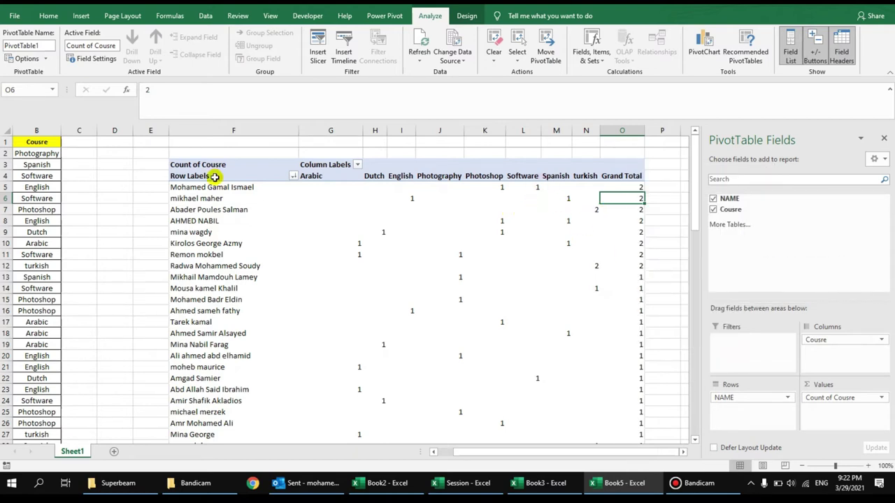
Step: Inspect the counts under the Photoshop, Spanish and English columns
{"action": "left_click_drag", "start_coordinate": [533, 187], "coordinate": [497, 177]}
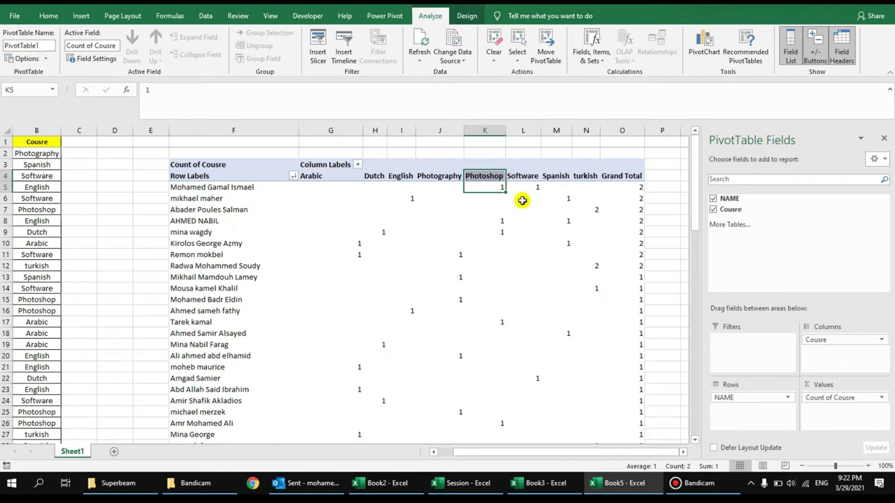
{"action": "left_click_drag", "start_coordinate": [566, 195], "coordinate": [562, 183]}
{"action": "left_click_drag", "start_coordinate": [412, 198], "coordinate": [411, 180]}
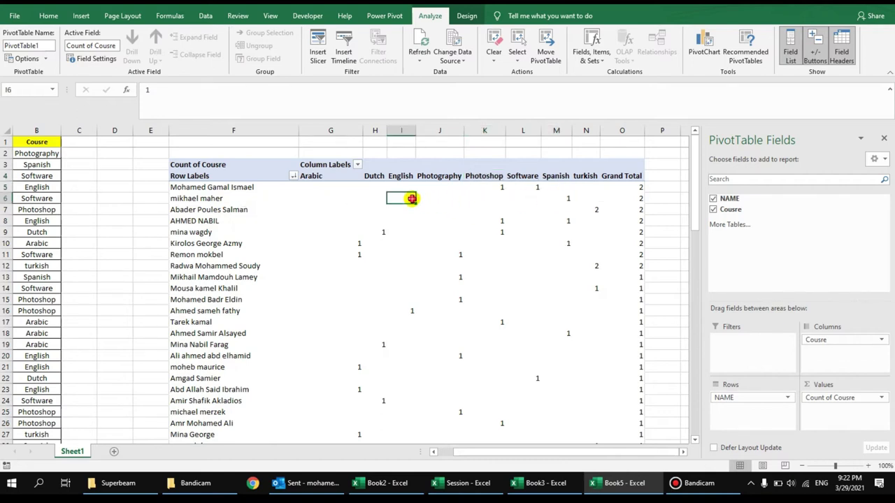
{"action": "left_click", "coordinate": [440, 221]}
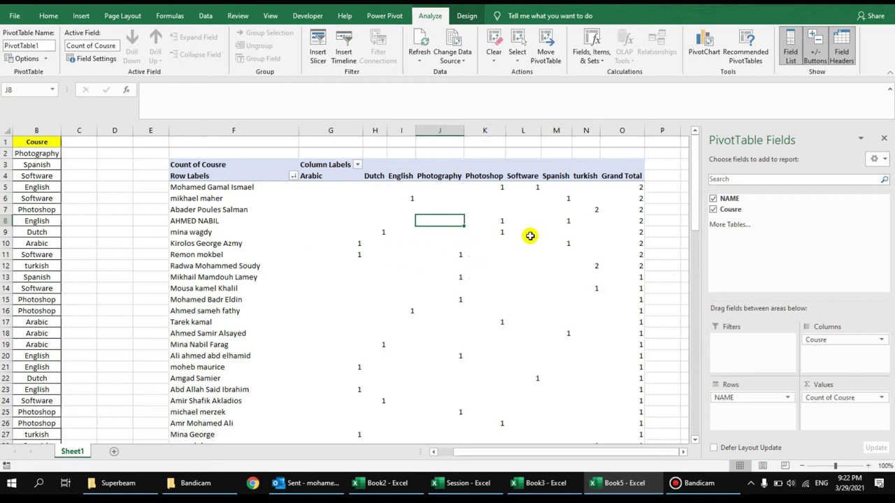
{"action": "scroll", "coordinate": [529, 236], "scroll_direction": "left", "scroll_amount": 2}
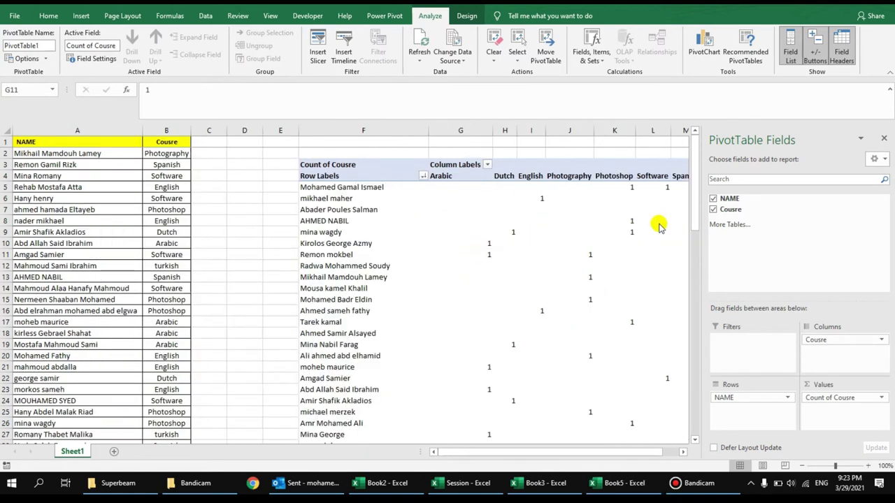
Step: Remove Count of Cousre and NAME, then try Cousre in Rows and NAME in Columns
{"action": "left_click", "coordinate": [827, 398]}
{"action": "left_click_drag", "start_coordinate": [836, 400], "coordinate": [797, 225]}
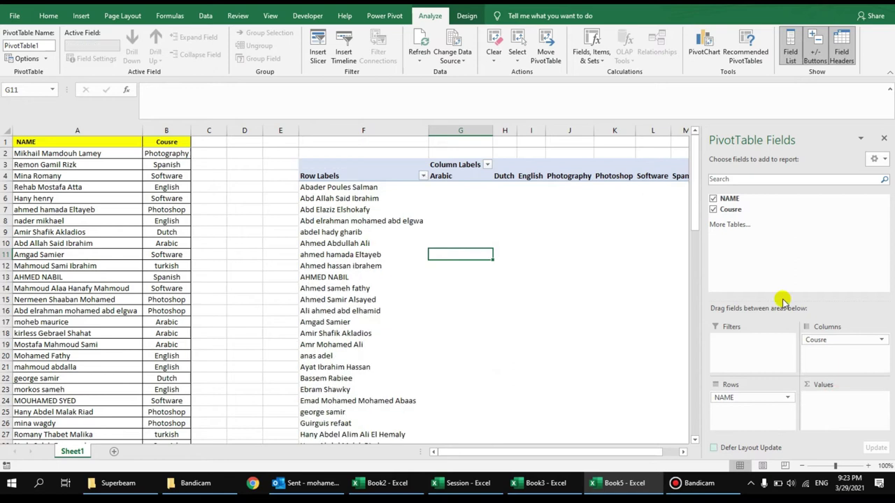
{"action": "left_click_drag", "start_coordinate": [764, 395], "coordinate": [769, 238]}
{"action": "left_click_drag", "start_coordinate": [825, 340], "coordinate": [773, 231]}
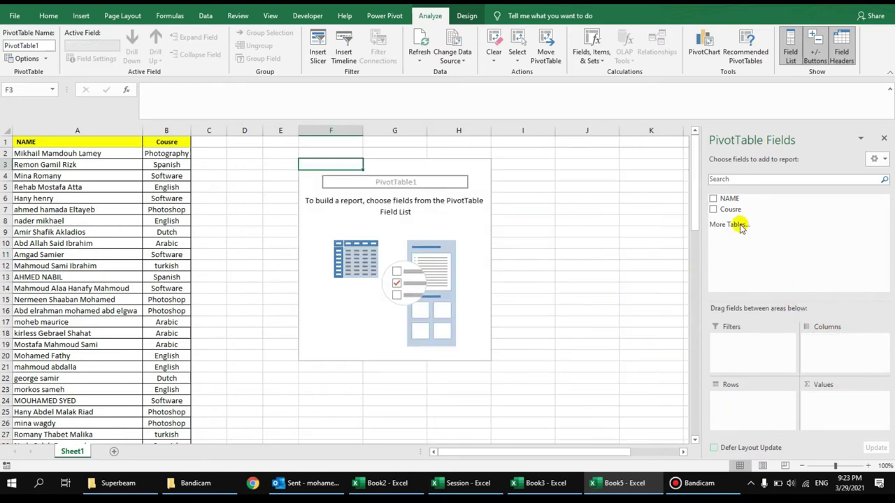
{"action": "left_click_drag", "start_coordinate": [734, 209], "coordinate": [754, 413]}
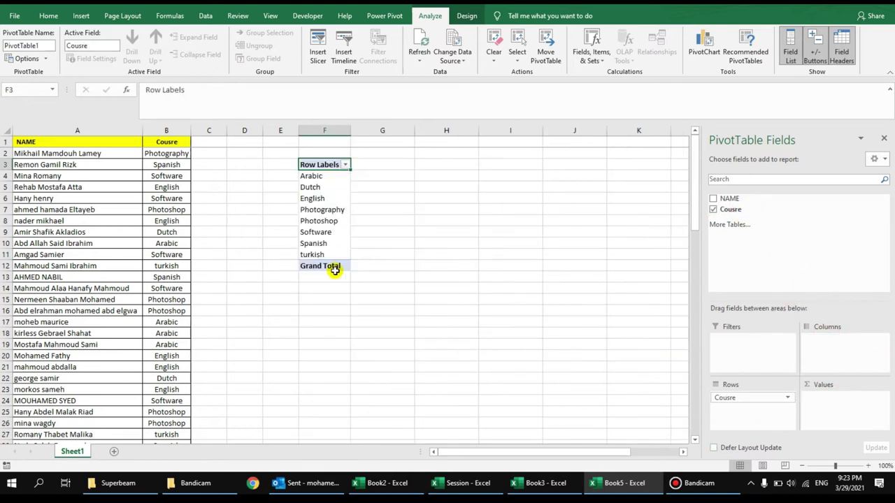
{"action": "left_click_drag", "start_coordinate": [729, 199], "coordinate": [828, 340]}
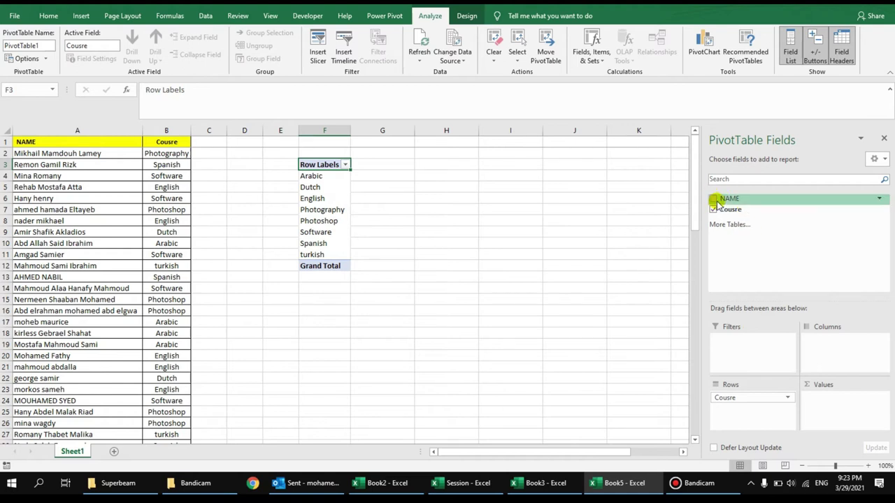
Step: Remove NAME and Cousre so the PivotTable at F3 is empty
{"action": "mouse_move", "coordinate": [494, 221]}
{"action": "left_mouse_down"}
{"action": "mouse_move", "coordinate": [893, 219]}
{"action": "mouse_move", "coordinate": [2, 234]}
{"action": "left_mouse_up"}
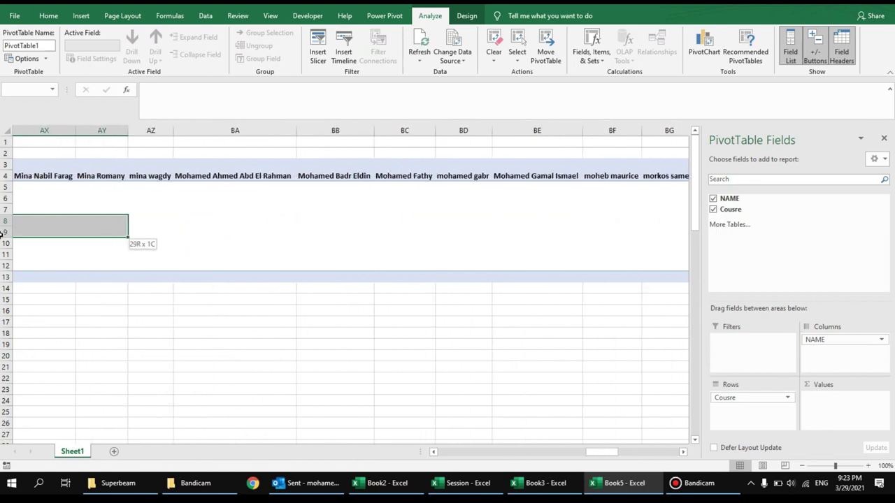
{"action": "left_click_drag", "start_coordinate": [2, 235], "coordinate": [2, 232]}
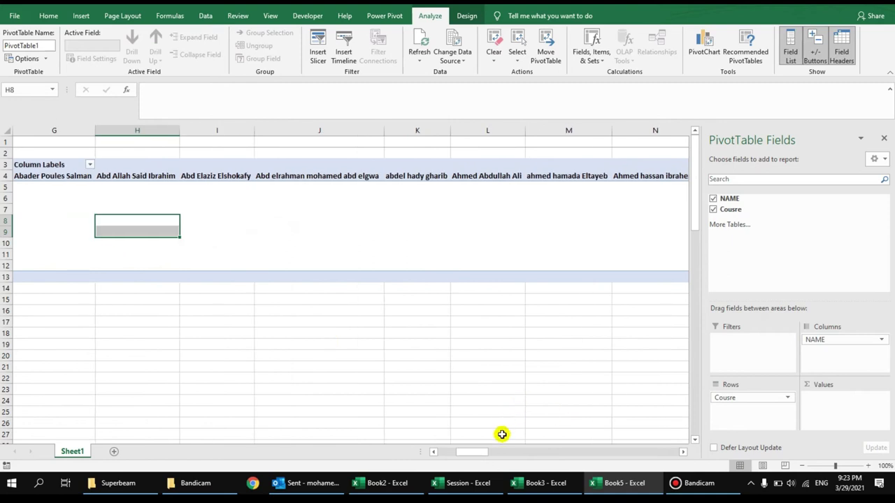
{"action": "left_click_drag", "start_coordinate": [480, 453], "coordinate": [462, 452]}
{"action": "left_click", "coordinate": [487, 278]}
{"action": "left_click_drag", "start_coordinate": [861, 340], "coordinate": [818, 218]}
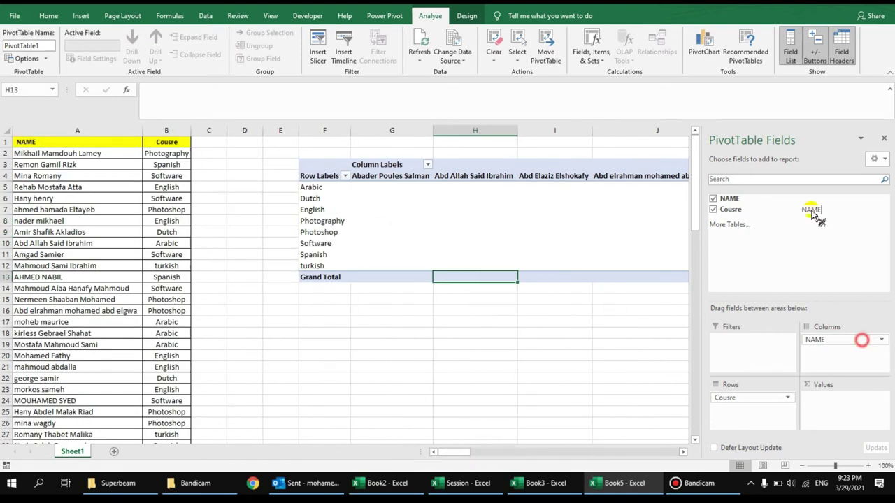
{"action": "left_click_drag", "start_coordinate": [769, 398], "coordinate": [769, 266]}
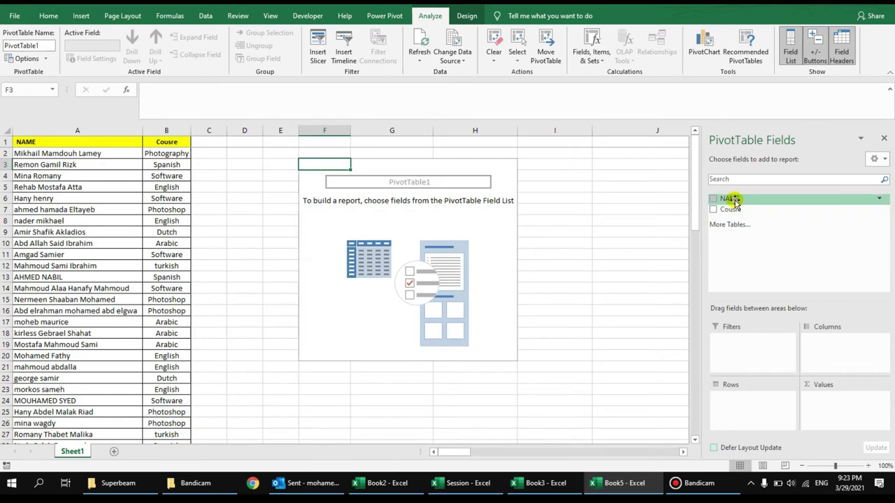
Step: Put NAME in Rows with Cousre nested beneath it, also in Rows
{"action": "left_click_drag", "start_coordinate": [730, 199], "coordinate": [750, 409]}
{"action": "left_click_drag", "start_coordinate": [730, 209], "coordinate": [751, 411]}
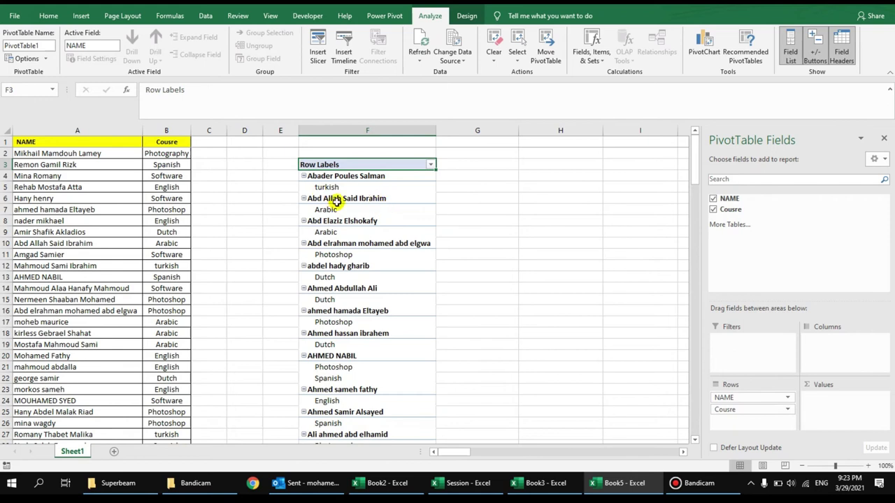
{"action": "left_click", "coordinate": [382, 187]}
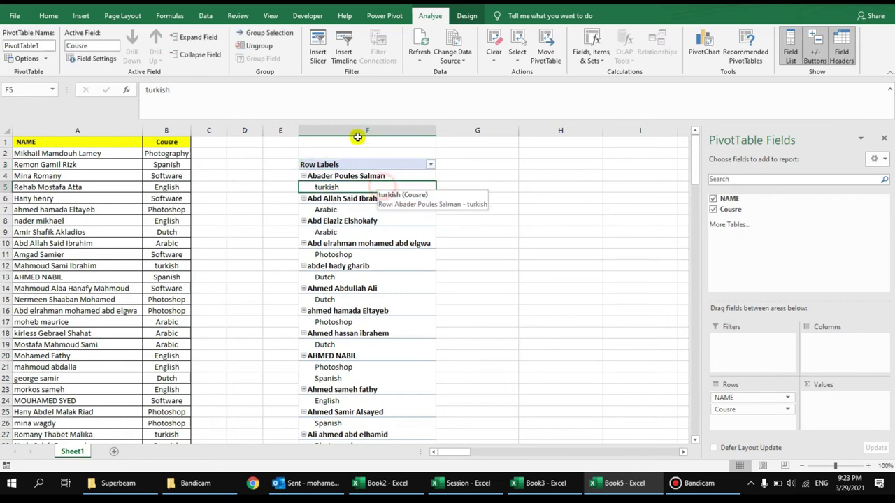
{"action": "left_click", "coordinate": [467, 17]}
Step: Show the PivotTable in tabular form with grand totals off and no subtotals
{"action": "left_click", "coordinate": [75, 53]}
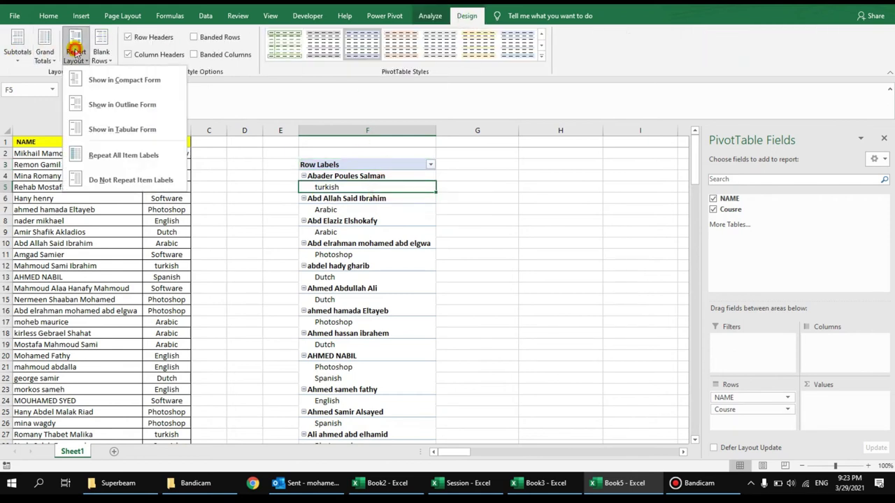
{"action": "left_click", "coordinate": [122, 131]}
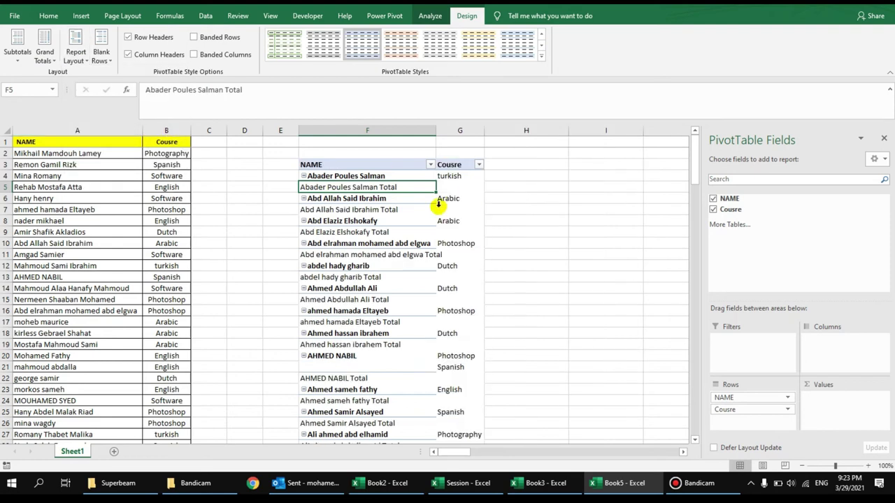
{"action": "left_click", "coordinate": [45, 52]}
{"action": "left_click", "coordinate": [59, 79]}
{"action": "left_click", "coordinate": [25, 55]}
{"action": "left_click", "coordinate": [44, 79]}
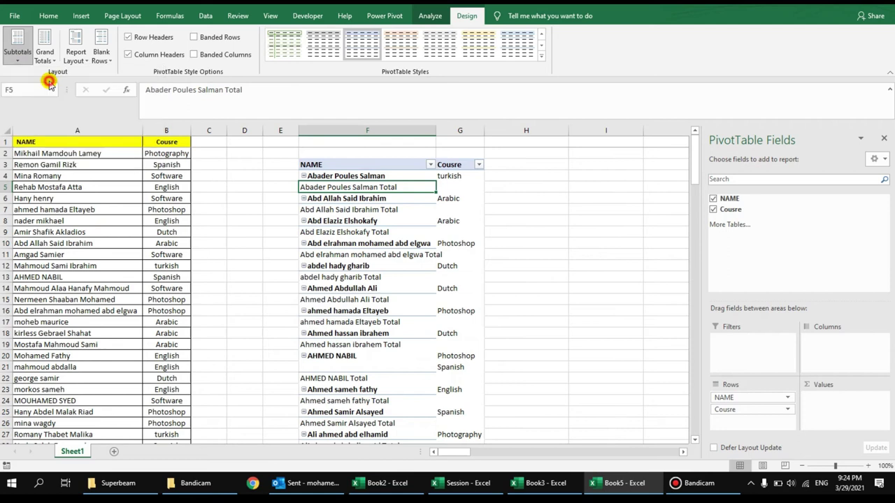
Step: Repeat all item labels so each name appears on every course row
{"action": "left_click", "coordinate": [402, 200]}
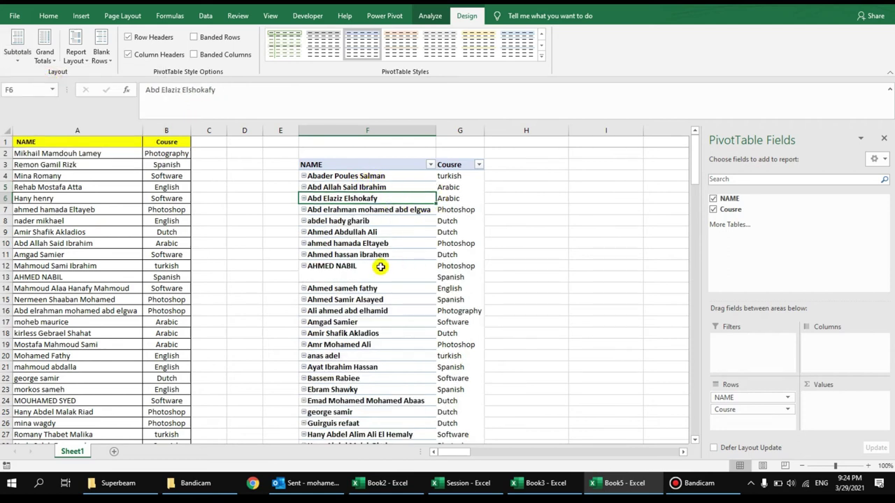
{"action": "left_click", "coordinate": [75, 52]}
{"action": "left_click", "coordinate": [126, 151]}
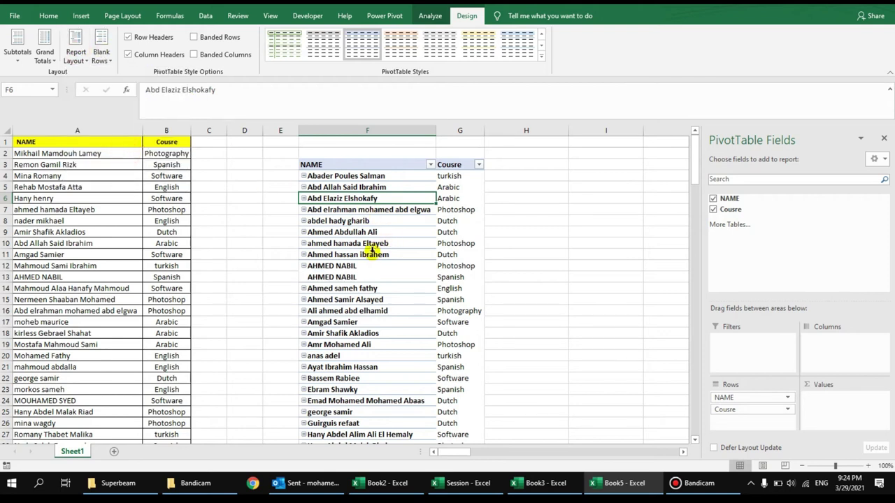
{"action": "left_click", "coordinate": [409, 266]}
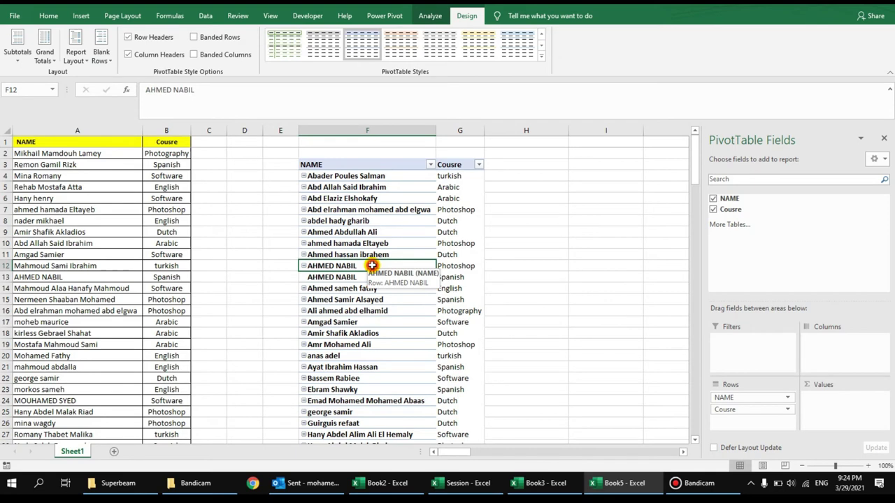
{"action": "left_click_drag", "start_coordinate": [410, 267], "coordinate": [454, 280]}
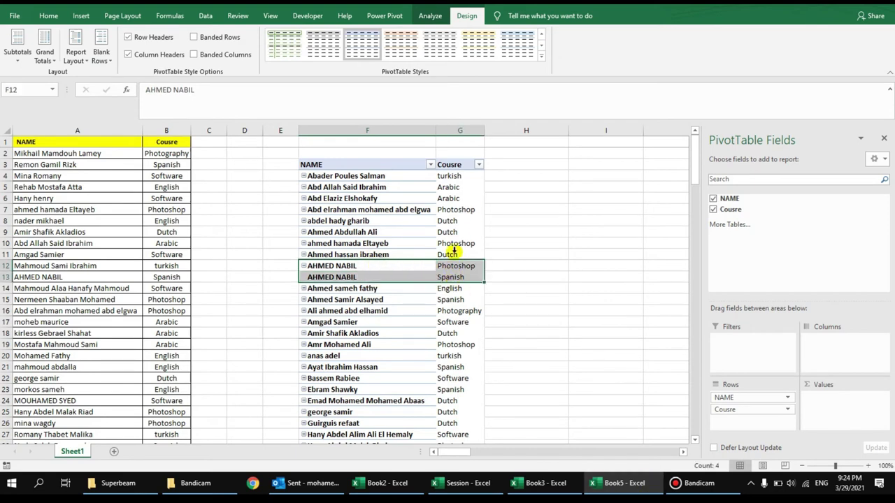
{"action": "scroll", "coordinate": [416, 311], "scroll_direction": "down", "scroll_amount": 1}
{"action": "scroll", "coordinate": [415, 310], "scroll_direction": "down", "scroll_amount": 2}
{"action": "scroll", "coordinate": [416, 310], "scroll_direction": "down", "scroll_amount": 2}
{"action": "scroll", "coordinate": [415, 310], "scroll_direction": "down", "scroll_amount": 2}
{"action": "scroll", "coordinate": [415, 310], "scroll_direction": "down", "scroll_amount": 1}
{"action": "scroll", "coordinate": [415, 310], "scroll_direction": "down", "scroll_amount": 2}
{"action": "scroll", "coordinate": [416, 310], "scroll_direction": "down", "scroll_amount": 1}
{"action": "scroll", "coordinate": [415, 310], "scroll_direction": "down", "scroll_amount": 1}
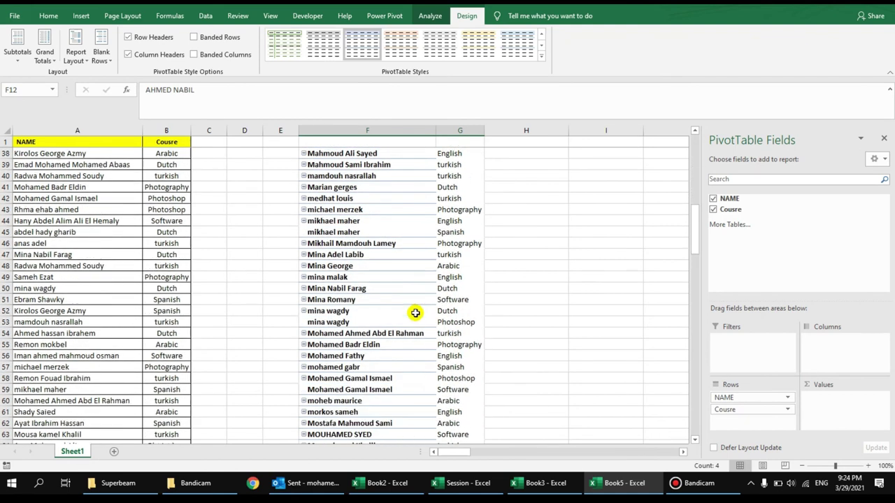
{"action": "scroll", "coordinate": [416, 312], "scroll_direction": "down", "scroll_amount": 1}
{"action": "left_click", "coordinate": [386, 341]}
{"action": "left_click", "coordinate": [430, 346]}
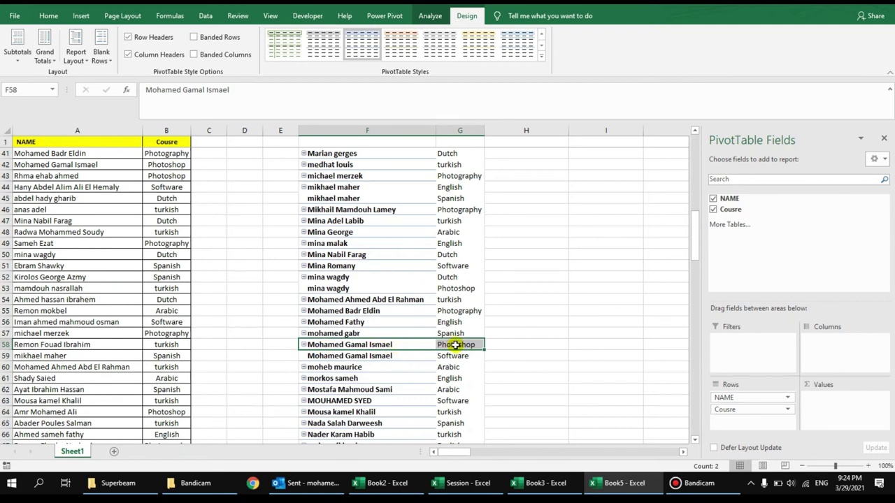
{"action": "left_click_drag", "start_coordinate": [463, 355], "coordinate": [355, 344]}
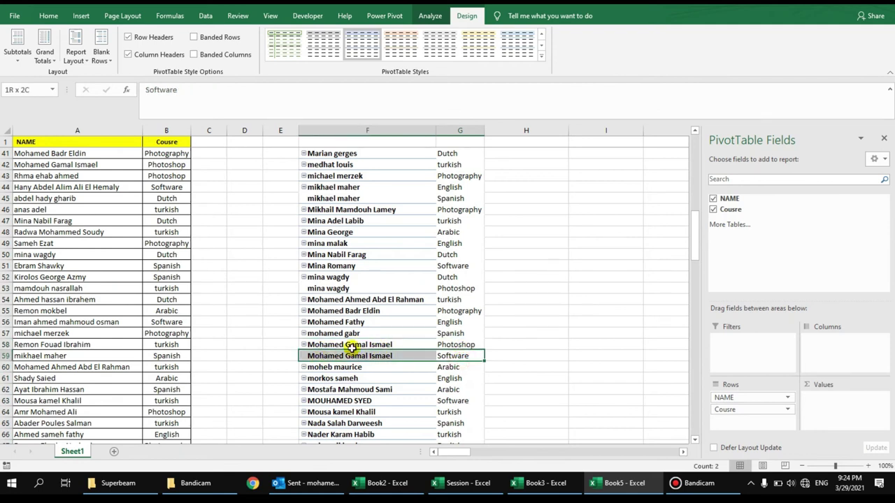
{"action": "scroll", "coordinate": [416, 337], "scroll_direction": "down", "scroll_amount": 3}
{"action": "scroll", "coordinate": [415, 337], "scroll_direction": "down", "scroll_amount": 4}
{"action": "scroll", "coordinate": [416, 337], "scroll_direction": "up", "scroll_amount": 2}
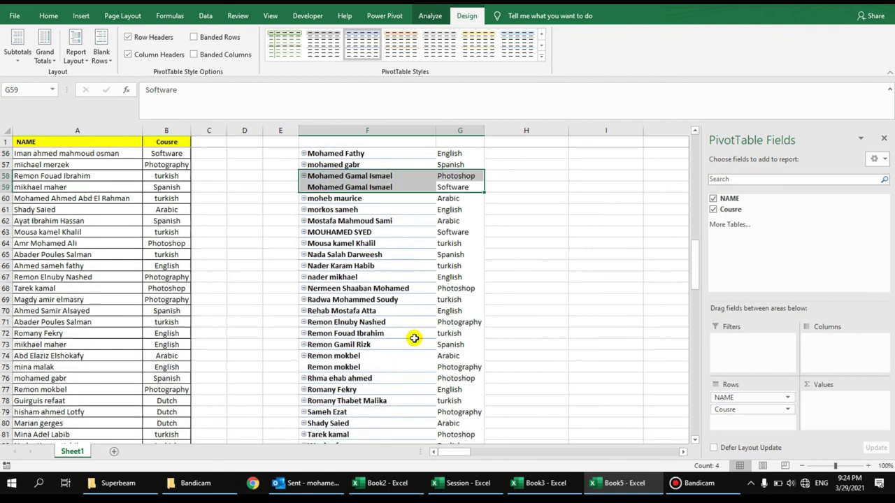
{"action": "scroll", "coordinate": [415, 337], "scroll_direction": "up", "scroll_amount": 12}
{"action": "scroll", "coordinate": [413, 337], "scroll_direction": "up", "scroll_amount": 5}
{"action": "scroll", "coordinate": [413, 337], "scroll_direction": "up", "scroll_amount": 1}
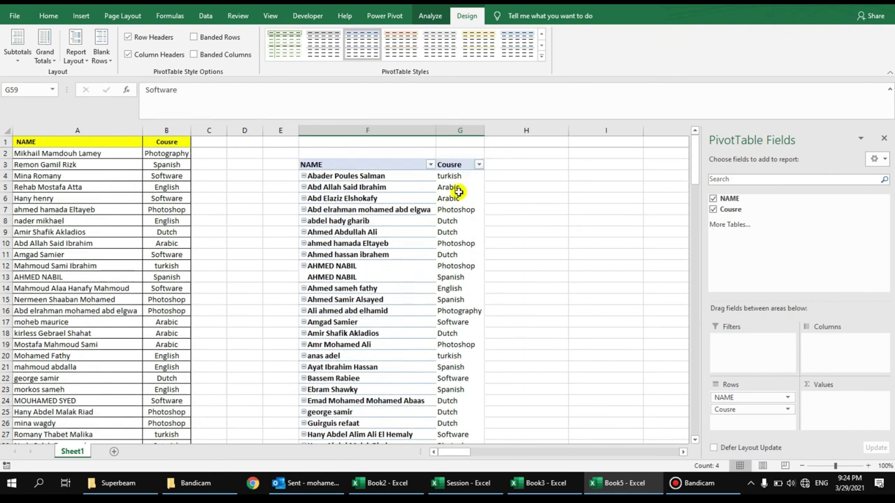
Step: Apply Duplicate Values conditional formatting with light red fill to column F
{"action": "left_click", "coordinate": [394, 131]}
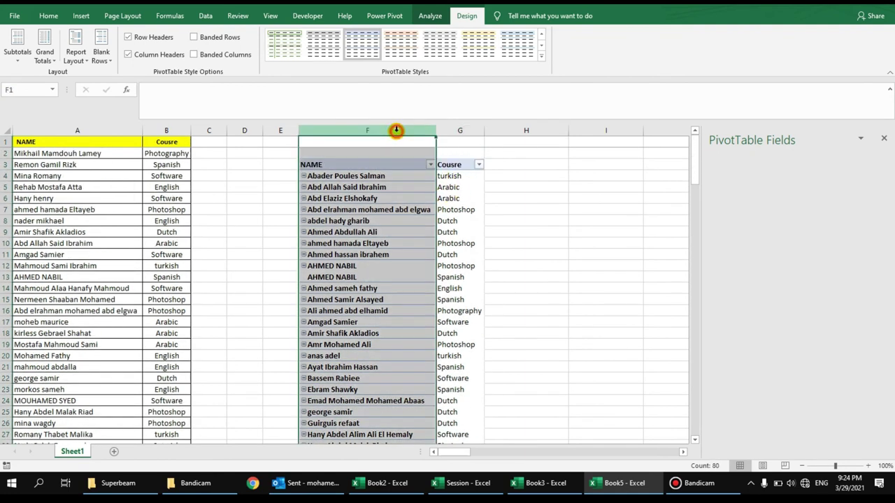
{"action": "left_click", "coordinate": [49, 15]}
{"action": "left_click", "coordinate": [487, 46]}
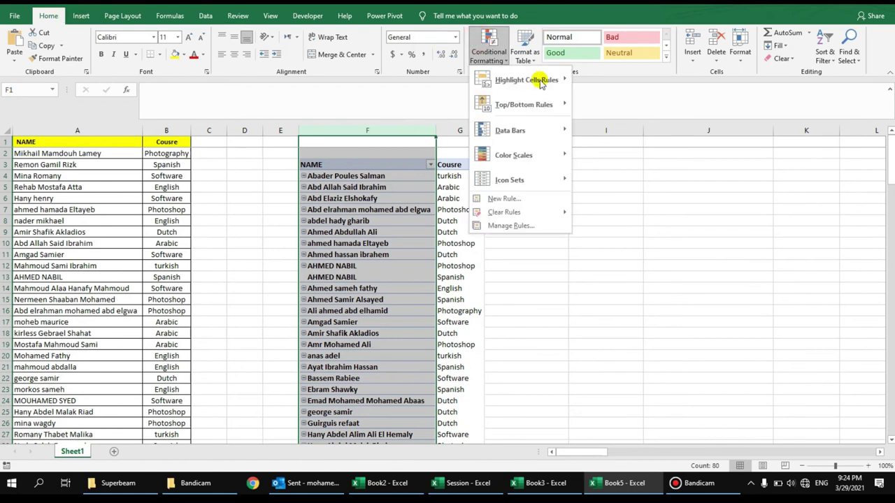
{"action": "mouse_move", "coordinate": [538, 79]}
{"action": "left_click", "coordinate": [605, 235]}
{"action": "left_click", "coordinate": [466, 256]}
Step: Check the red duplicate-name rows, then select pivot columns F and G
{"action": "left_click_drag", "start_coordinate": [346, 276], "coordinate": [423, 266]}
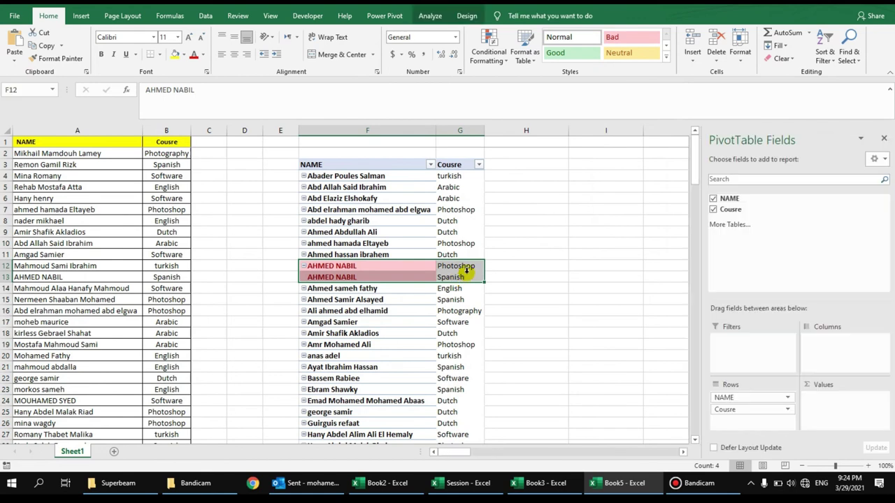
{"action": "scroll", "coordinate": [420, 265], "scroll_direction": "down", "scroll_amount": 8}
{"action": "left_click_drag", "start_coordinate": [389, 238], "coordinate": [465, 241]}
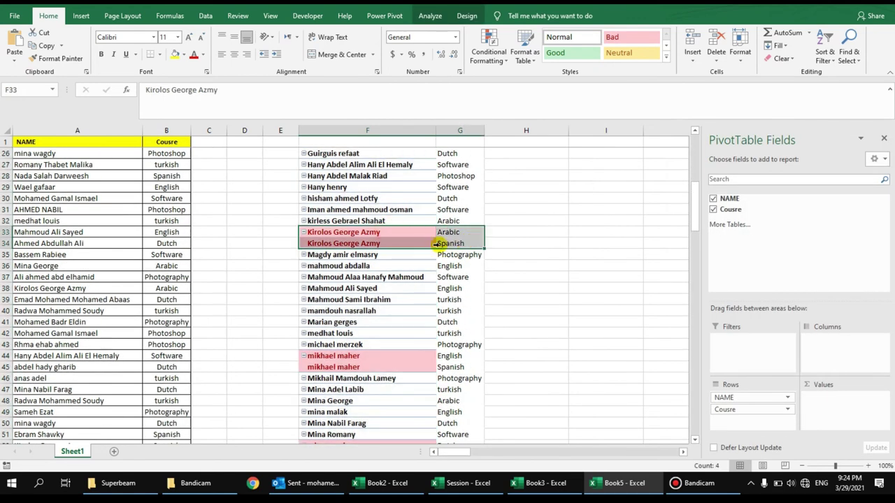
{"action": "scroll", "coordinate": [419, 241], "scroll_direction": "down", "scroll_amount": 4}
{"action": "mouse_move", "coordinate": [371, 221]}
{"action": "left_mouse_down"}
{"action": "mouse_move", "coordinate": [428, 237]}
{"action": "mouse_move", "coordinate": [471, 230]}
{"action": "left_mouse_up"}
{"action": "scroll", "coordinate": [468, 236], "scroll_direction": "up", "scroll_amount": 6}
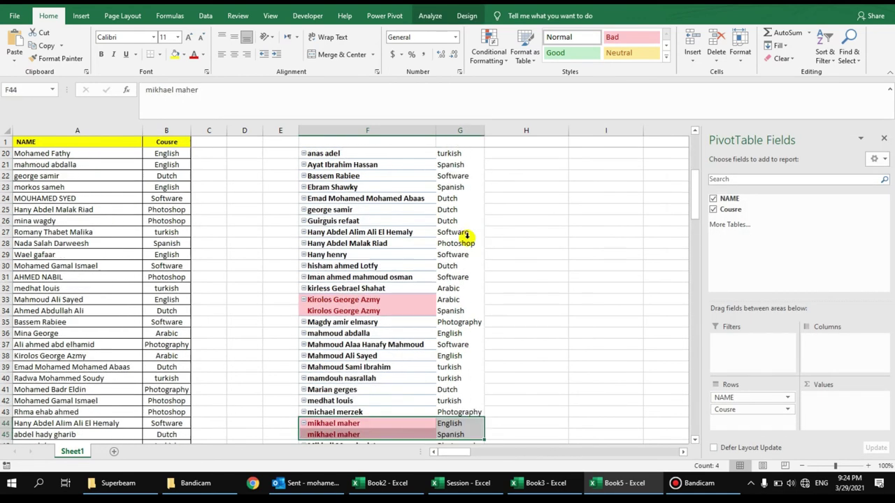
{"action": "scroll", "coordinate": [416, 178], "scroll_direction": "up", "scroll_amount": 6}
{"action": "left_click_drag", "start_coordinate": [383, 131], "coordinate": [459, 132]}
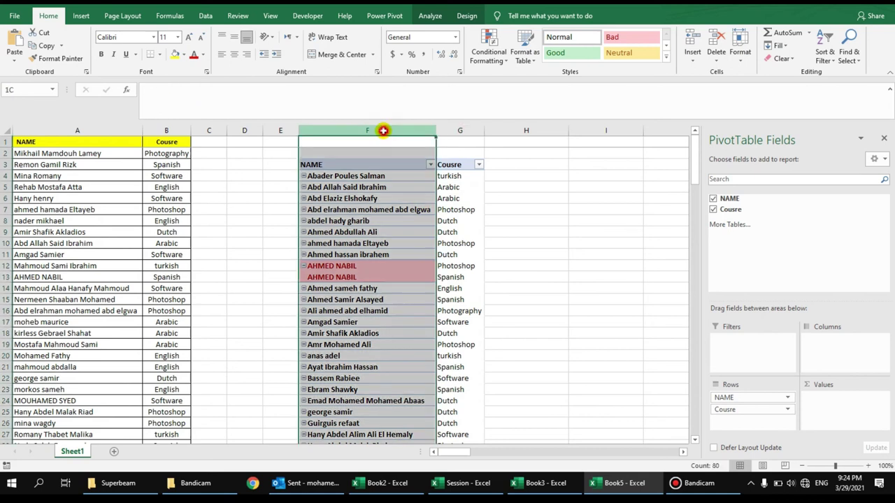
Step: Copy columns F:G and paste them as values at A1 of a new Sheet3
{"action": "right_click", "coordinate": [459, 132]}
{"action": "left_click", "coordinate": [482, 154]}
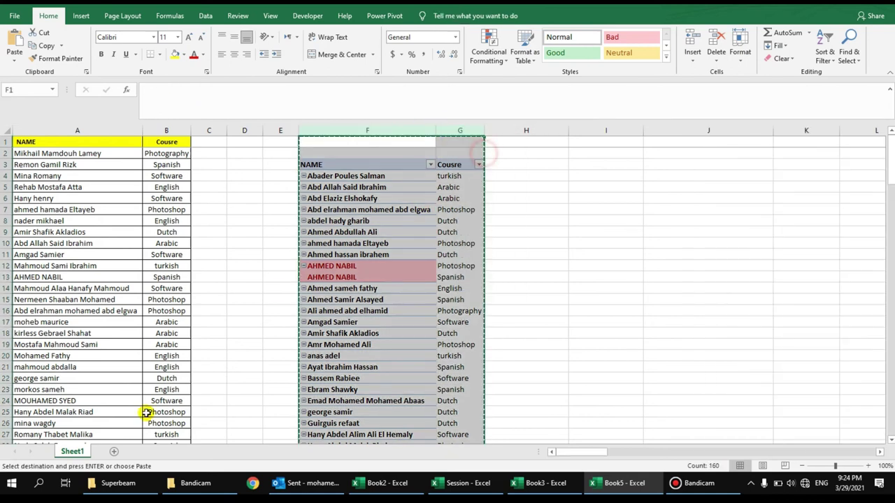
{"action": "left_click", "coordinate": [114, 452]}
{"action": "right_click", "coordinate": [30, 142]}
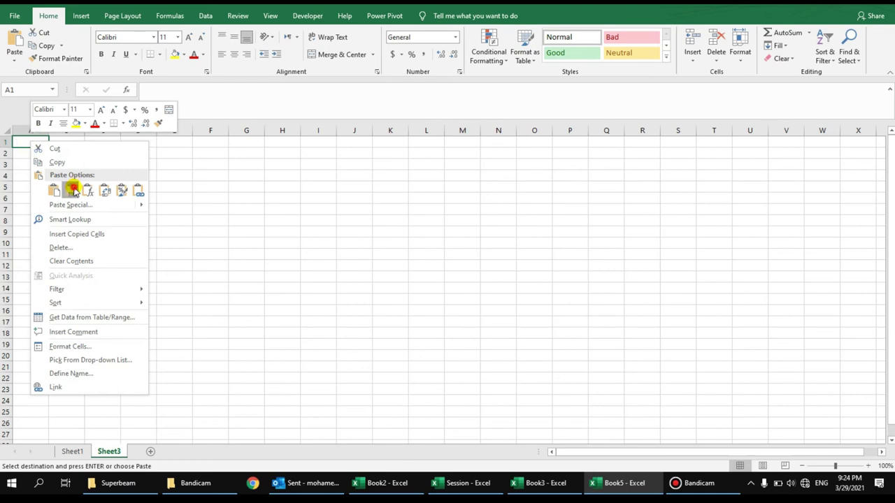
{"action": "left_click", "coordinate": [70, 187]}
Step: Autofit Sheet3's columns, delete the blank top rows, and select A1:B80 for borders
{"action": "left_click", "coordinate": [10, 131]}
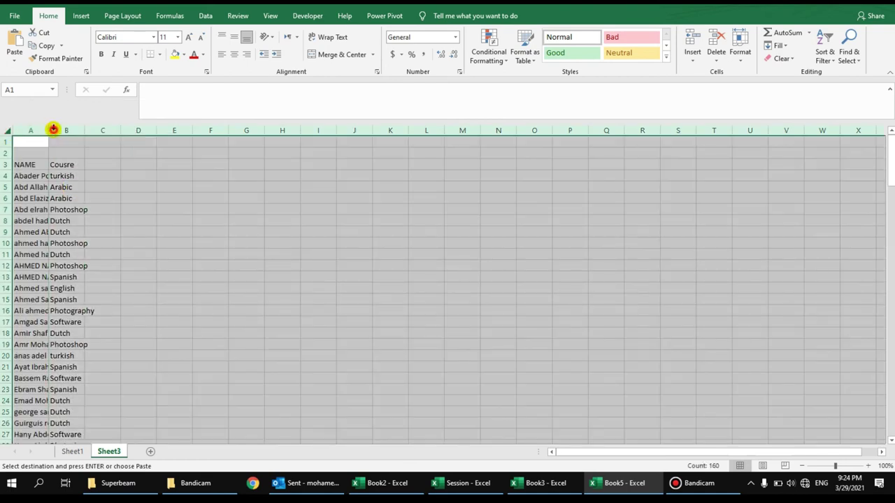
{"action": "double_click", "coordinate": [45, 131]}
{"action": "left_click", "coordinate": [3, 154]}
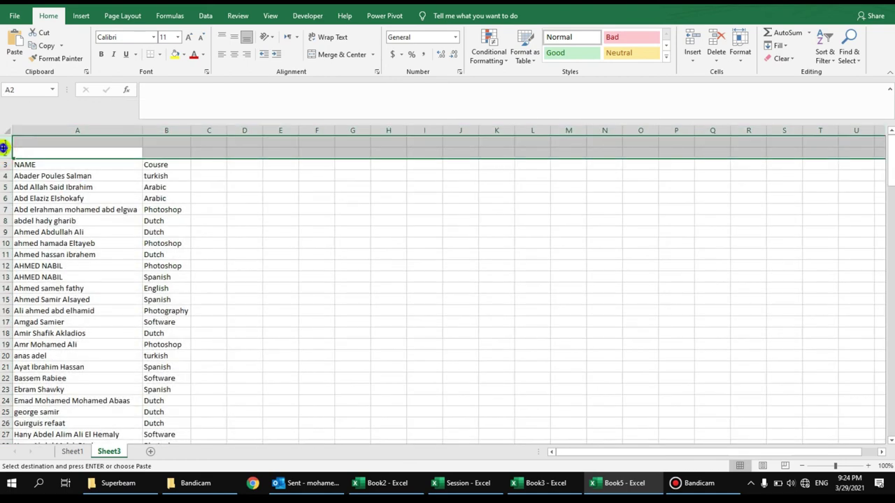
{"action": "right_click", "coordinate": [6, 147]}
{"action": "left_click", "coordinate": [35, 240]}
{"action": "mouse_move", "coordinate": [115, 148]}
{"action": "left_mouse_down"}
{"action": "mouse_move", "coordinate": [159, 432]}
{"action": "mouse_move", "coordinate": [160, 424]}
{"action": "left_mouse_up"}
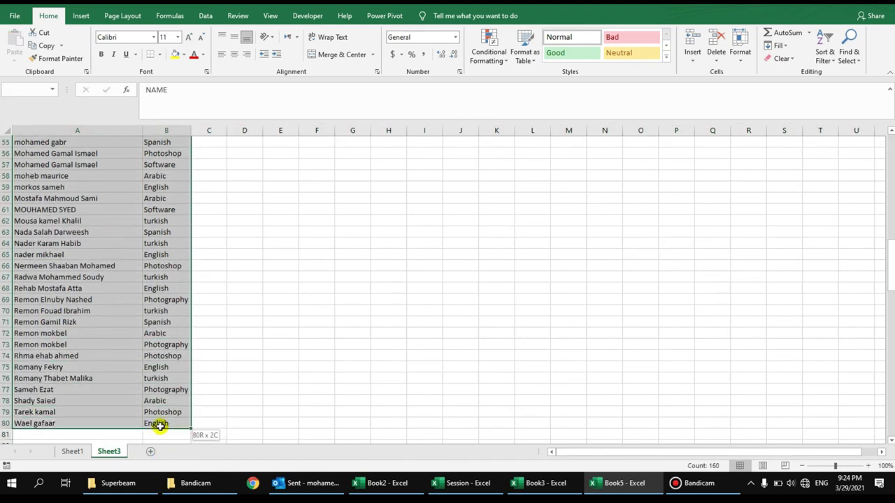
{"action": "left_click", "coordinate": [159, 54]}
Step: Add borders to the list and fill the NAME and Cousre header cells yellow
{"action": "left_click", "coordinate": [178, 149]}
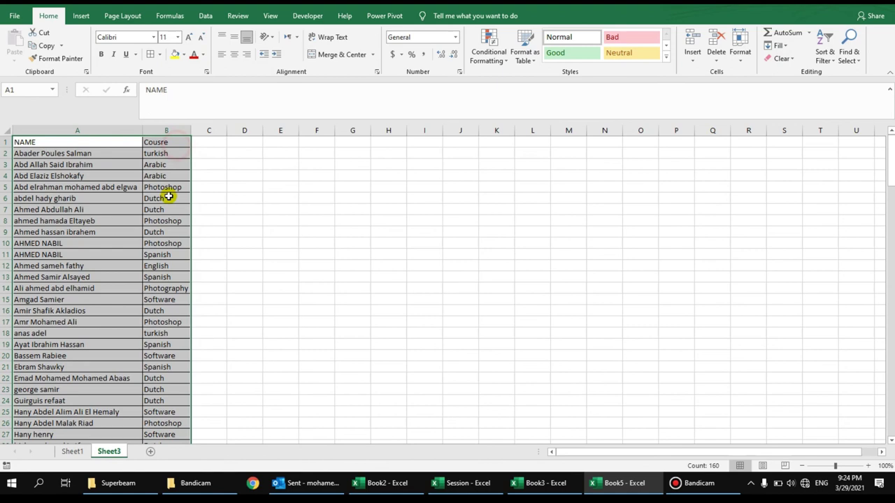
{"action": "left_click_drag", "start_coordinate": [104, 140], "coordinate": [166, 142]}
{"action": "left_click", "coordinate": [174, 54]}
{"action": "left_click", "coordinate": [178, 200]}
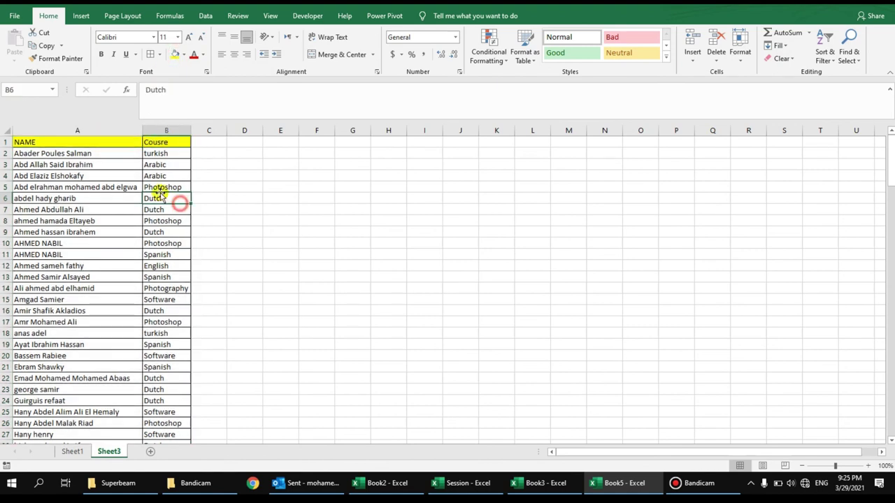
Step: Highlight duplicate values in column A with Light Red Fill
{"action": "left_click", "coordinate": [111, 126]}
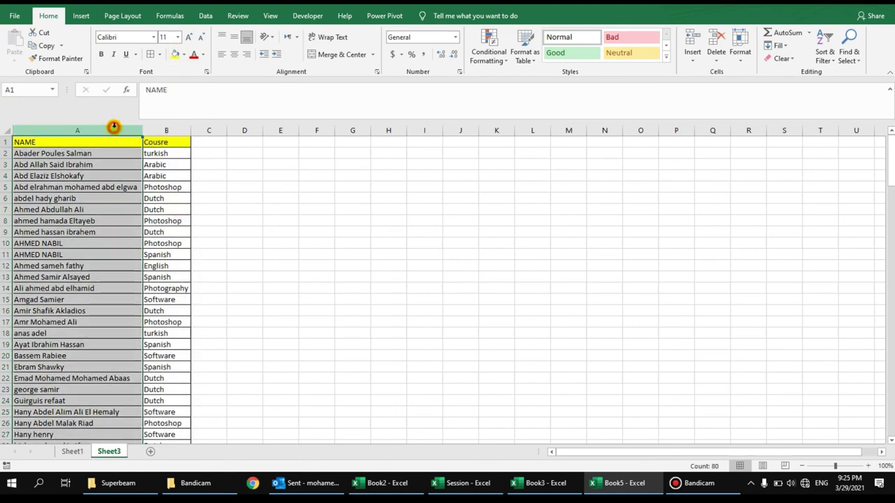
{"action": "left_click", "coordinate": [489, 45]}
{"action": "mouse_move", "coordinate": [552, 80]}
{"action": "left_click", "coordinate": [607, 228]}
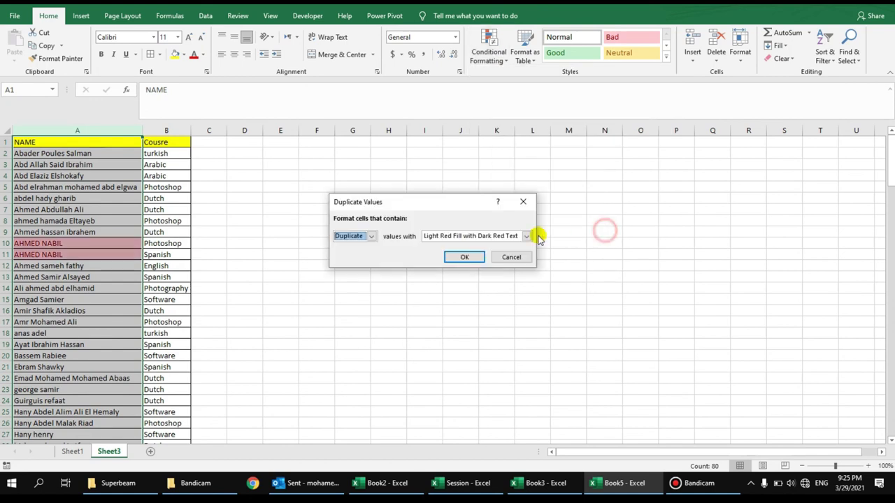
{"action": "left_click", "coordinate": [462, 255]}
Step: Select the red-highlighted duplicate name rows further down the list to check them
{"action": "left_click_drag", "start_coordinate": [112, 243], "coordinate": [181, 256]}
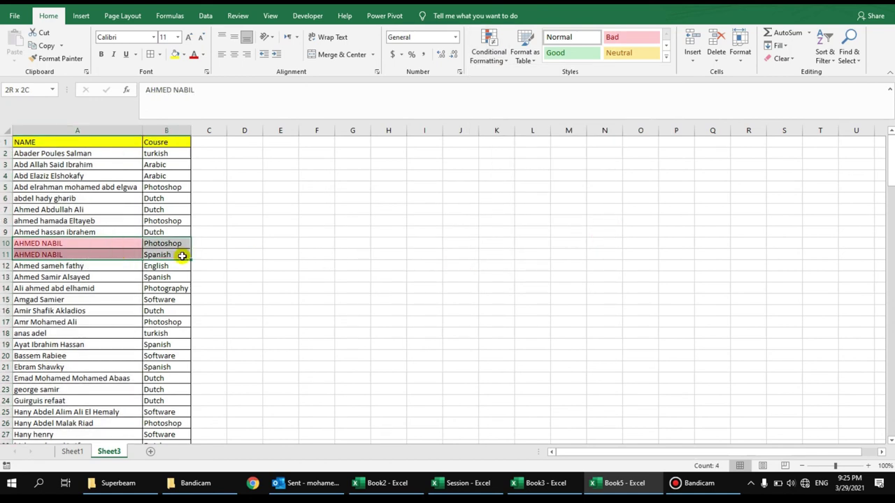
{"action": "scroll", "coordinate": [175, 257], "scroll_direction": "down", "scroll_amount": 2}
{"action": "scroll", "coordinate": [94, 294], "scroll_direction": "down", "scroll_amount": 3}
{"action": "left_click_drag", "start_coordinate": [93, 311], "coordinate": [178, 322]}
{"action": "scroll", "coordinate": [253, 255], "scroll_direction": "up", "scroll_amount": 5}
{"action": "left_click", "coordinate": [280, 218]}
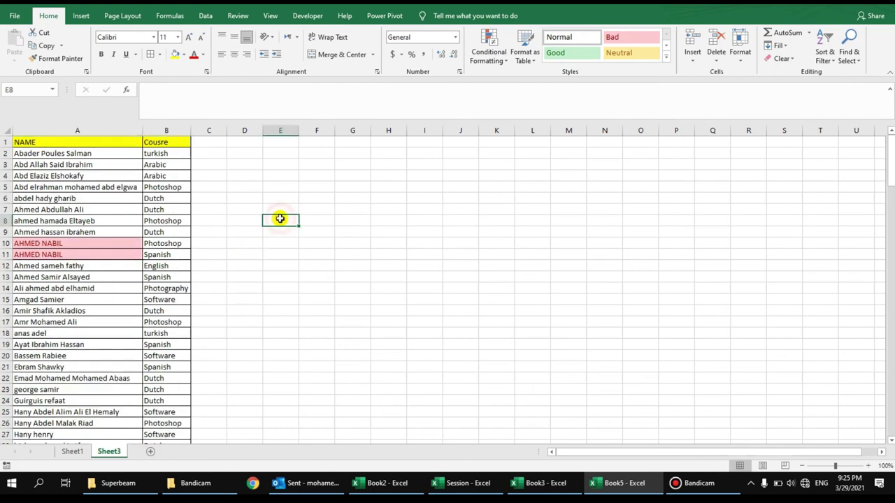